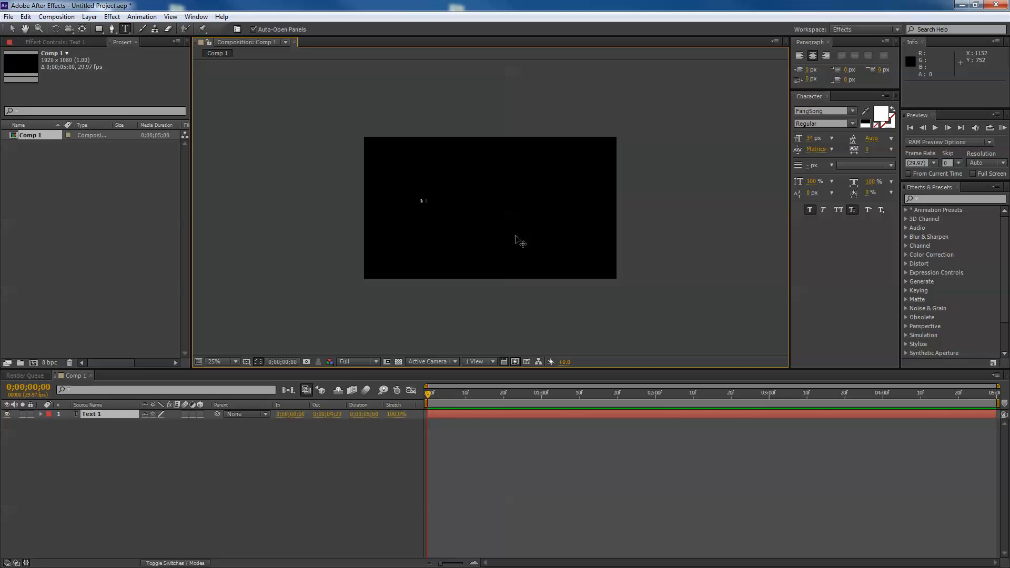
- Enter the title text "Hi Class" and enlarge its font size to about 218 px
text(ys)
drag(432, 202, 405, 202)
drag(809, 143, 920, 151)
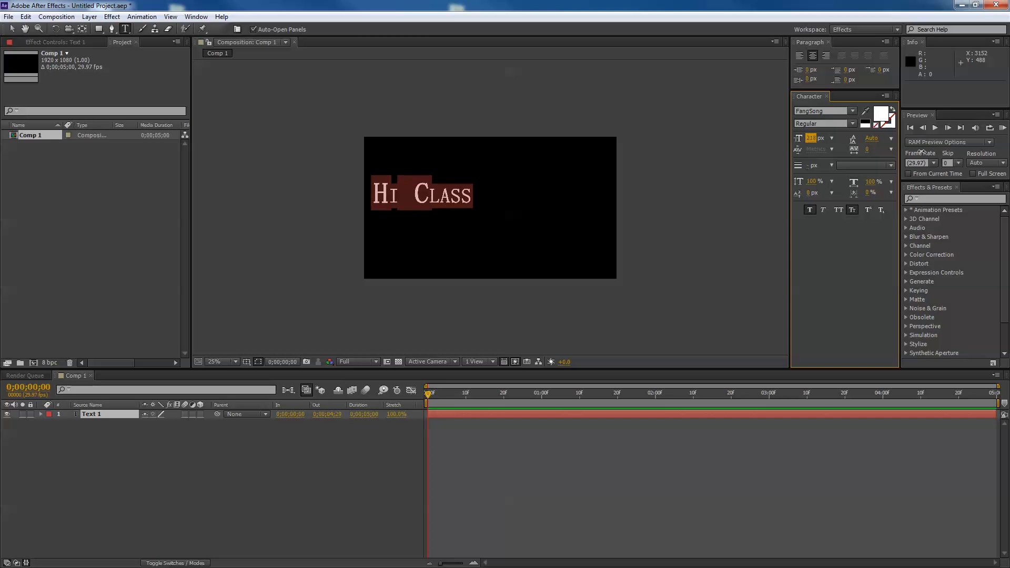
- Move the "Hi Class" title to the centre of the frame and show the Title/Action Safe overlay
click(14, 29)
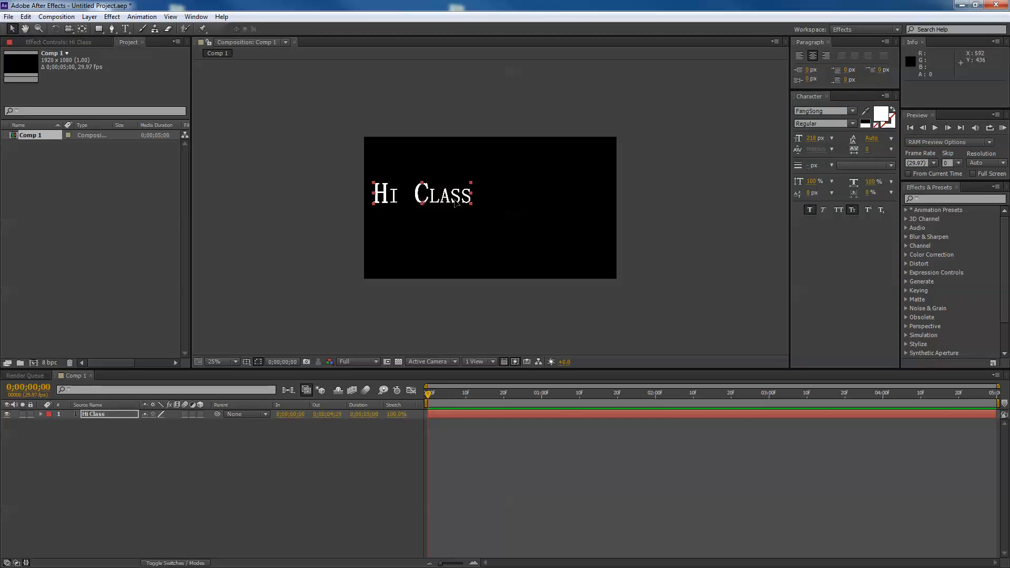
drag(455, 203, 520, 213)
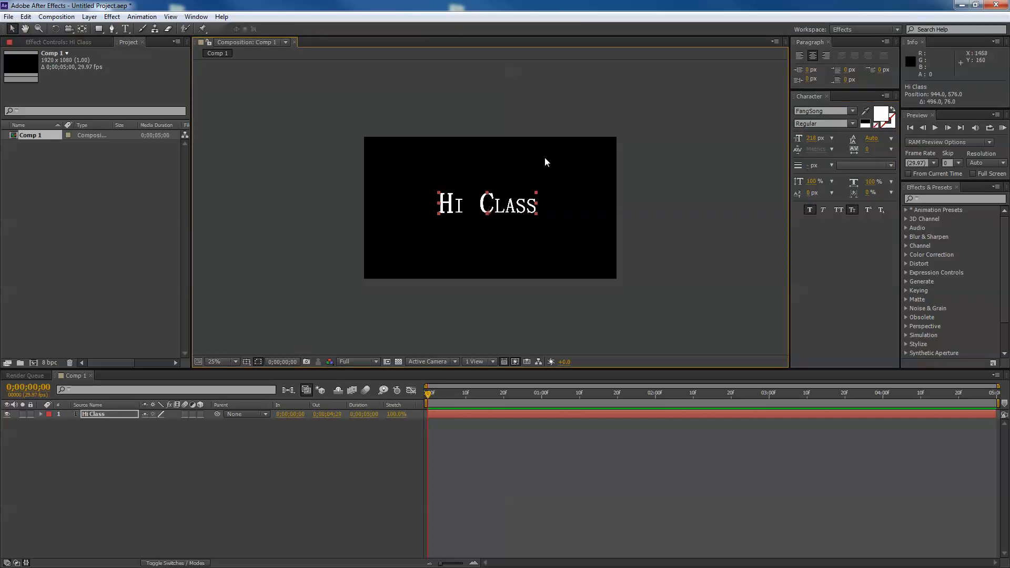
click(246, 362)
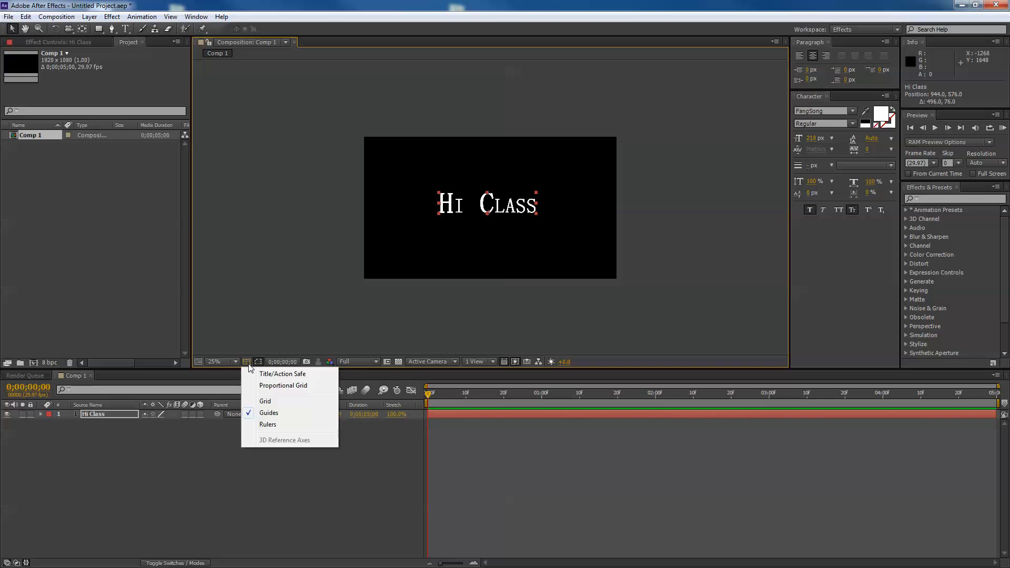
click(279, 369)
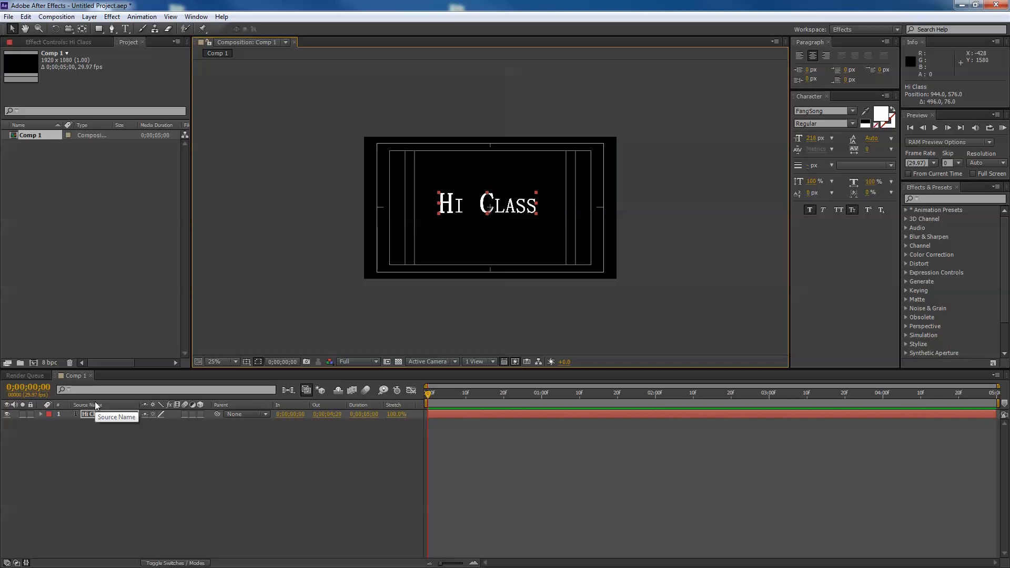
click(41, 414)
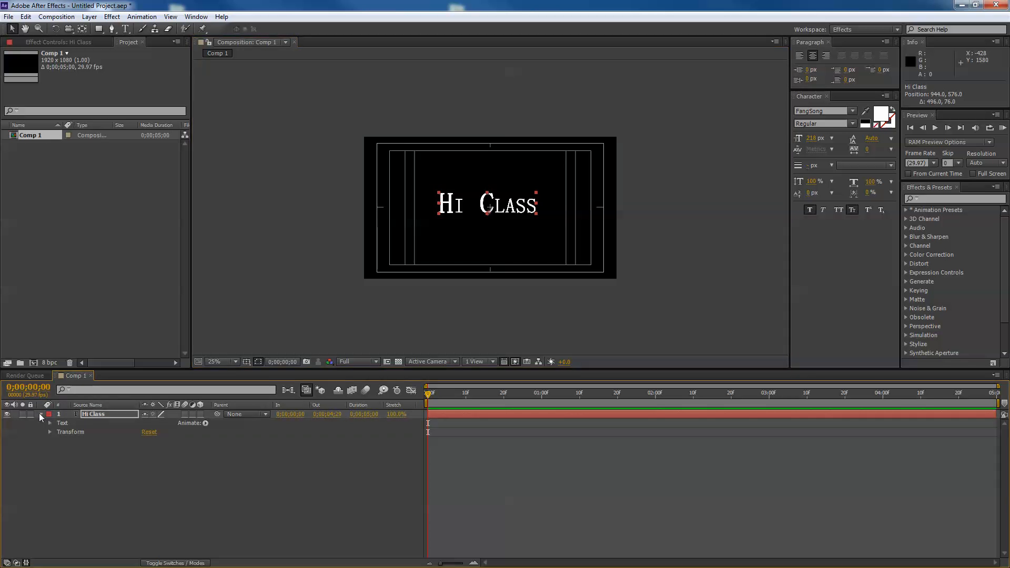
click(41, 414)
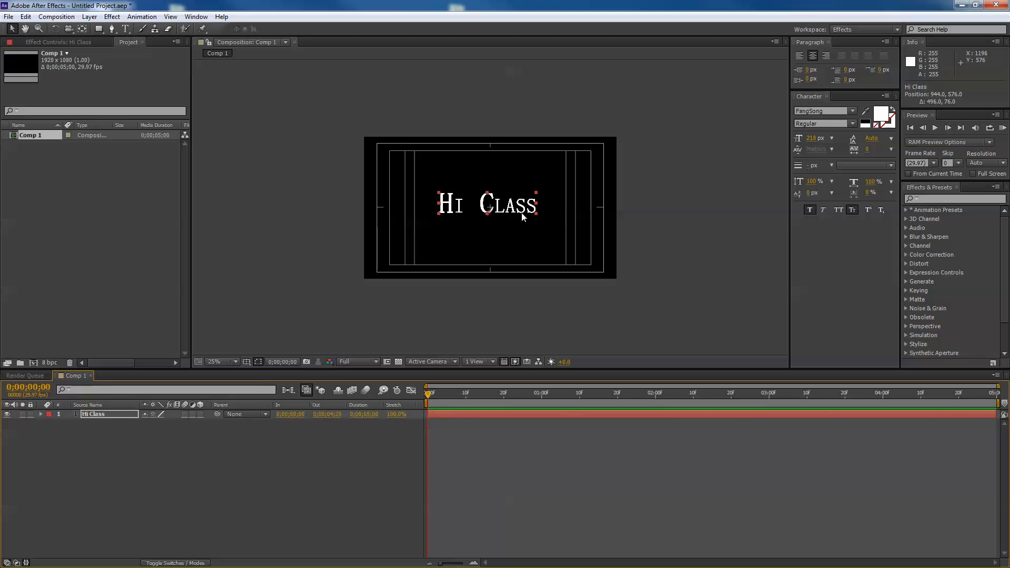
click(98, 30)
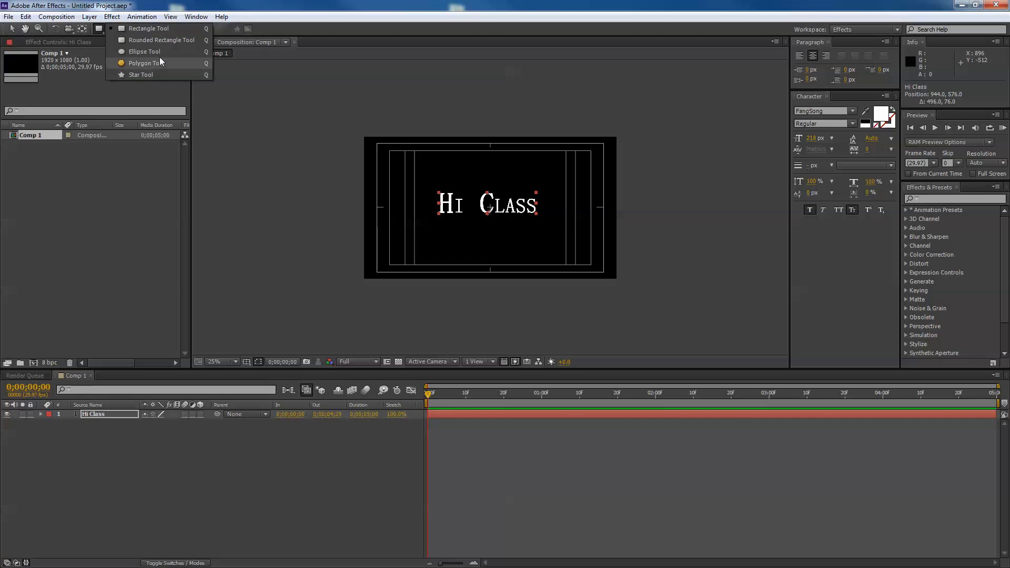
click(155, 29)
- Draw an open arched Pen mask on the text layer, from the frame's lower-left corner, curving beneath the title, to the lower-right corner
click(112, 29)
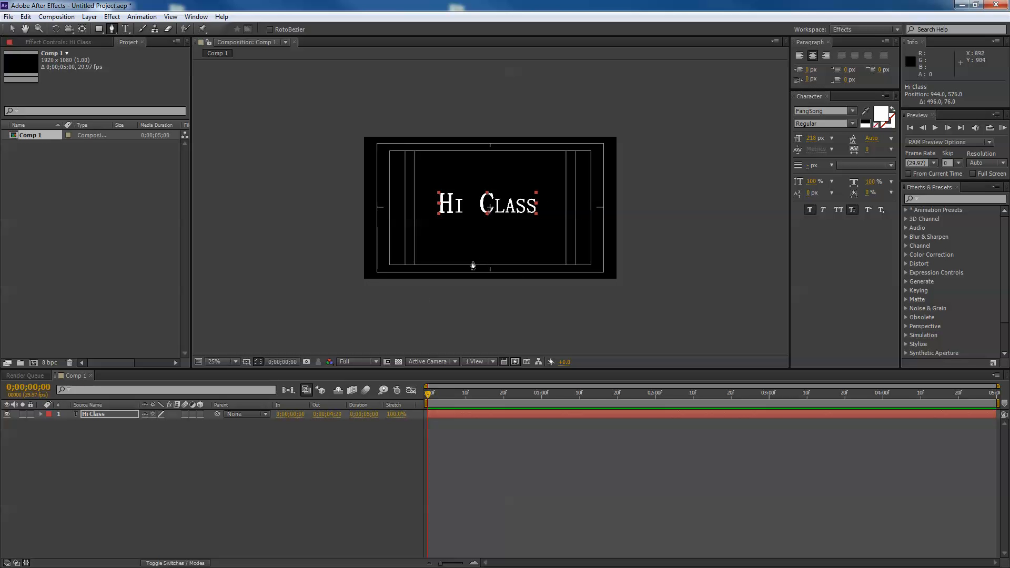
click(355, 284)
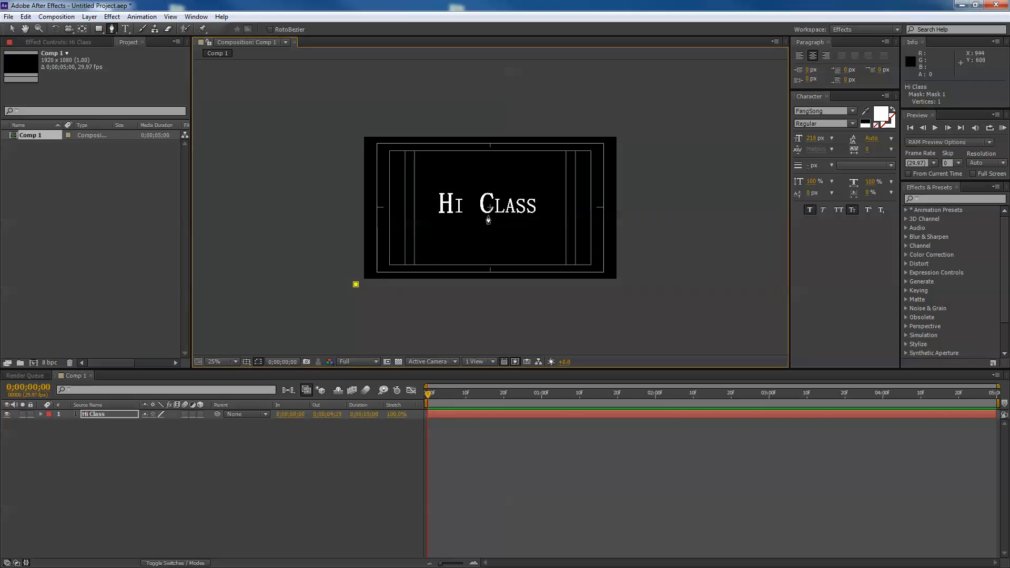
click(488, 216)
drag(488, 216, 587, 218)
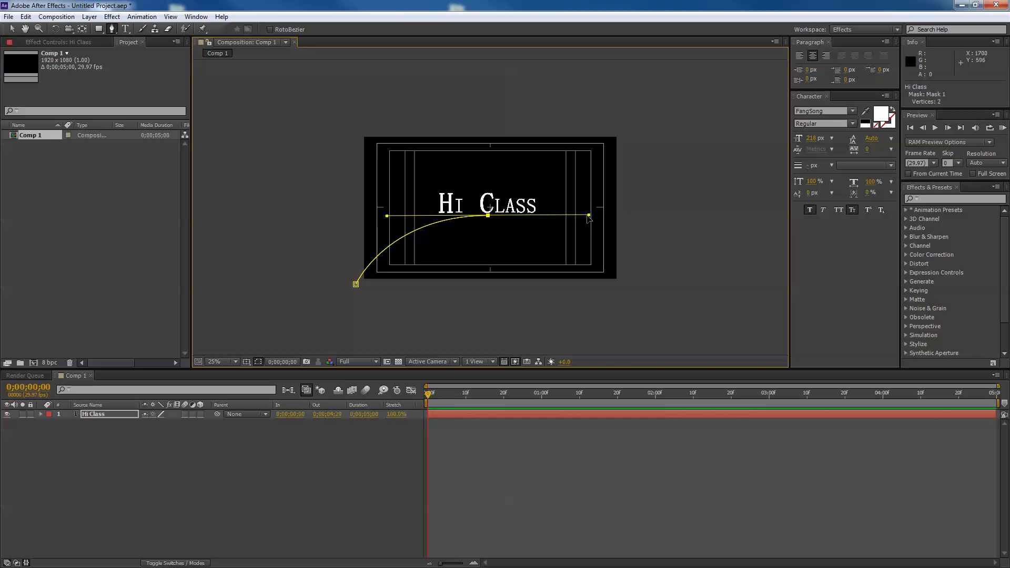
click(620, 285)
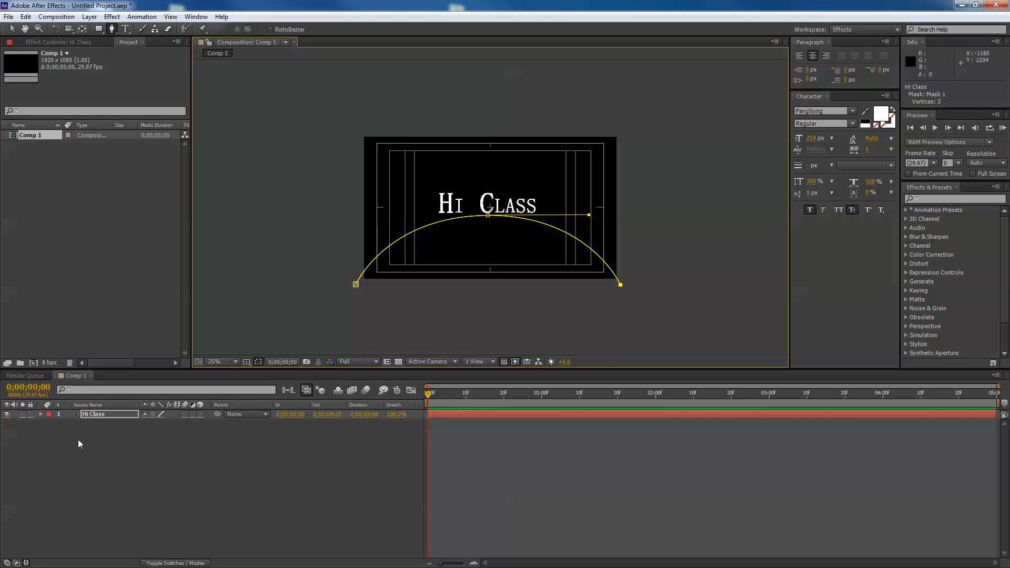
click(40, 413)
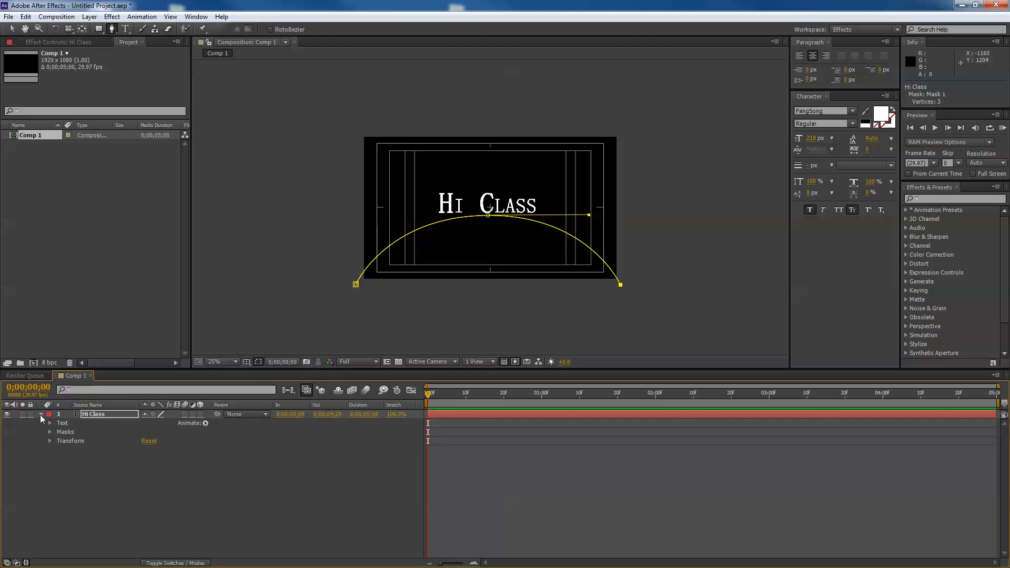
click(40, 413)
- With no layer selected, draw a triangular Pen shape across the lower half of the frame and remove it again
click(7, 29)
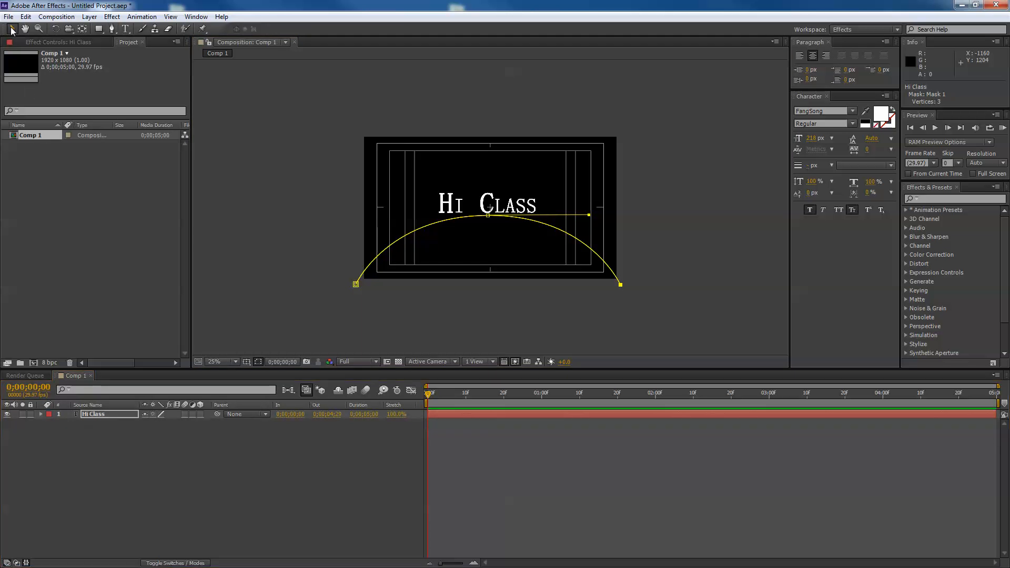
click(149, 485)
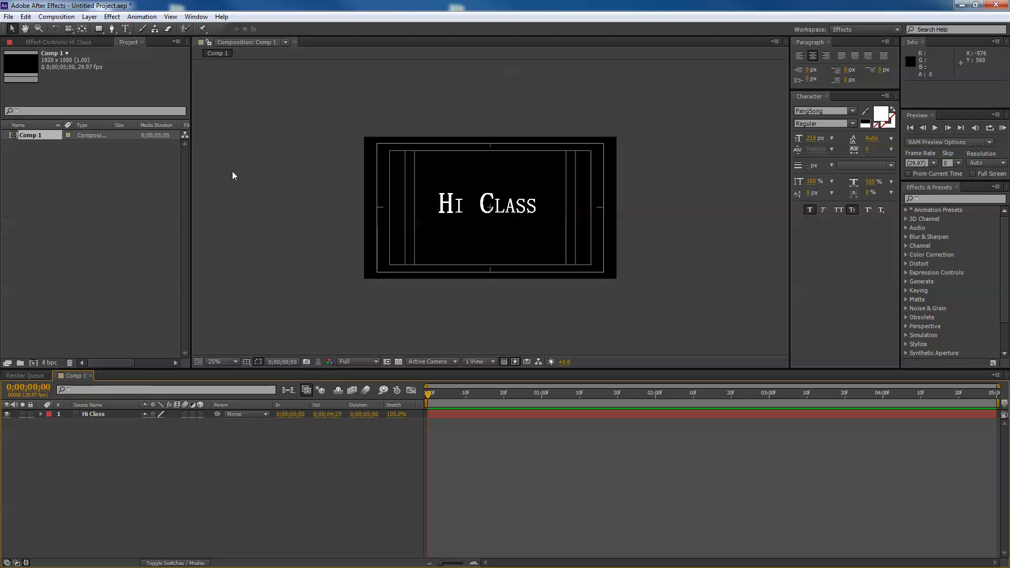
click(112, 29)
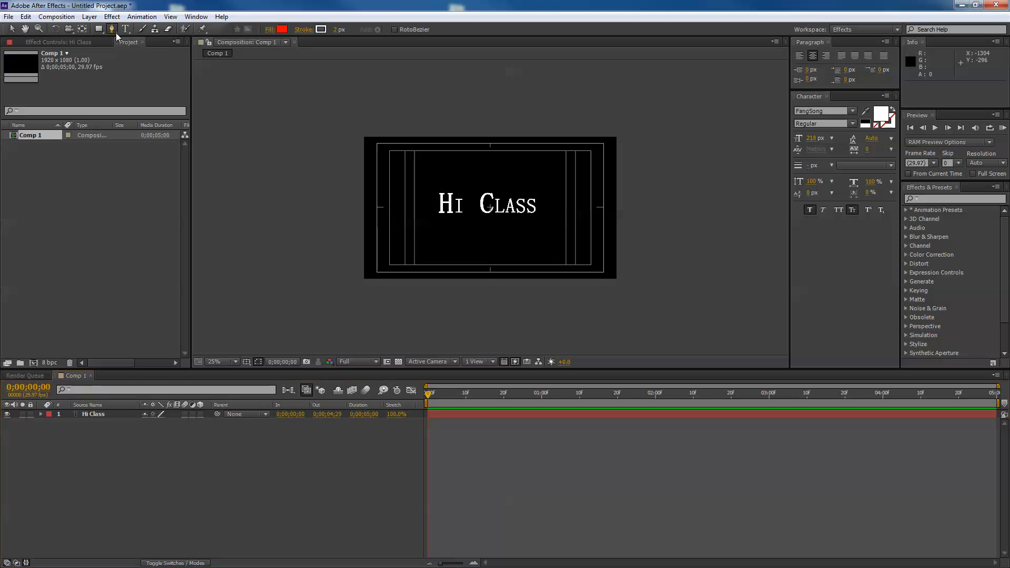
click(437, 254)
click(366, 281)
click(489, 206)
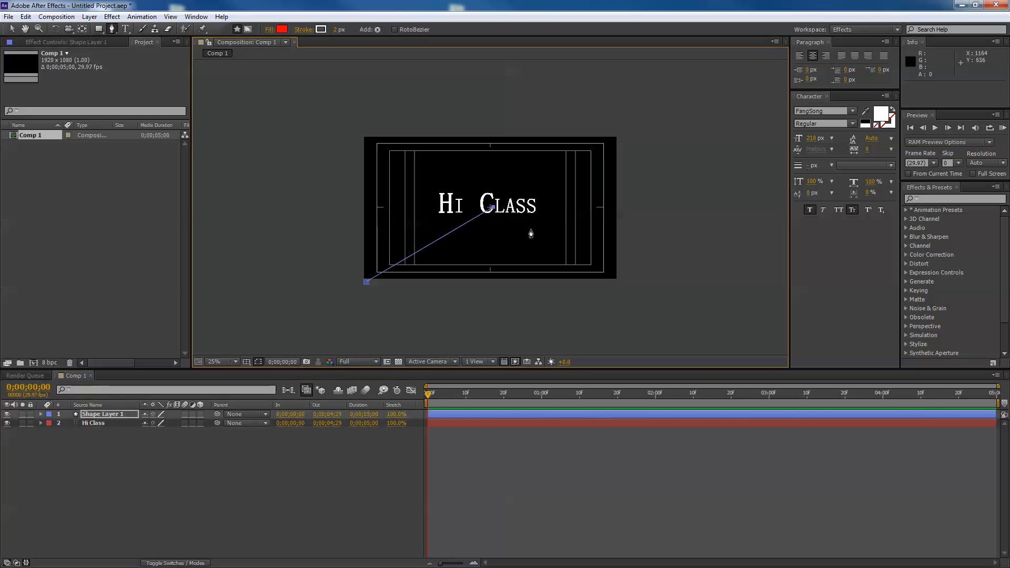
click(628, 282)
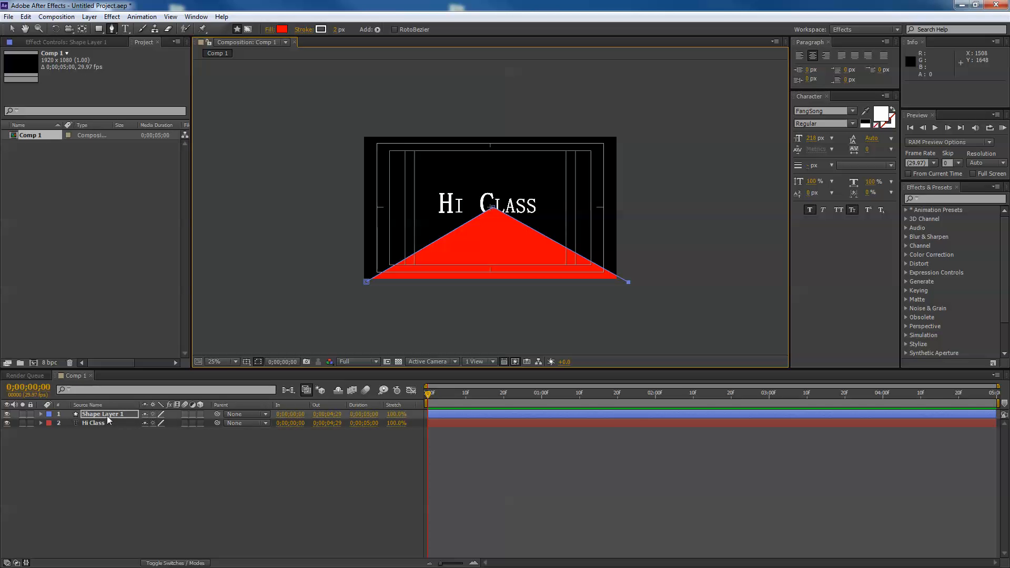
key(Delete)
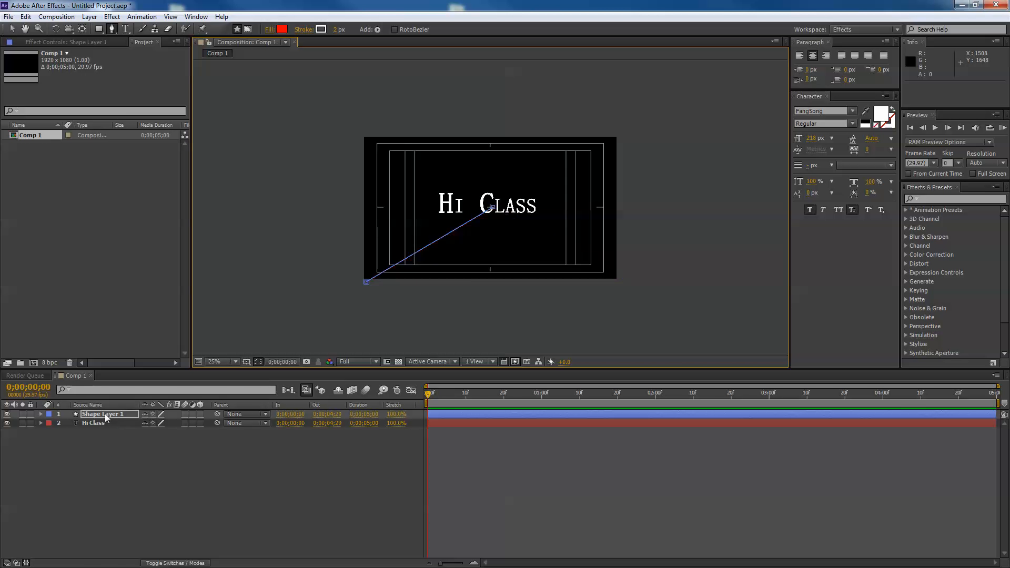
- Set the path in the "Hi Class" layer's text path options to Mask 1
click(90, 412)
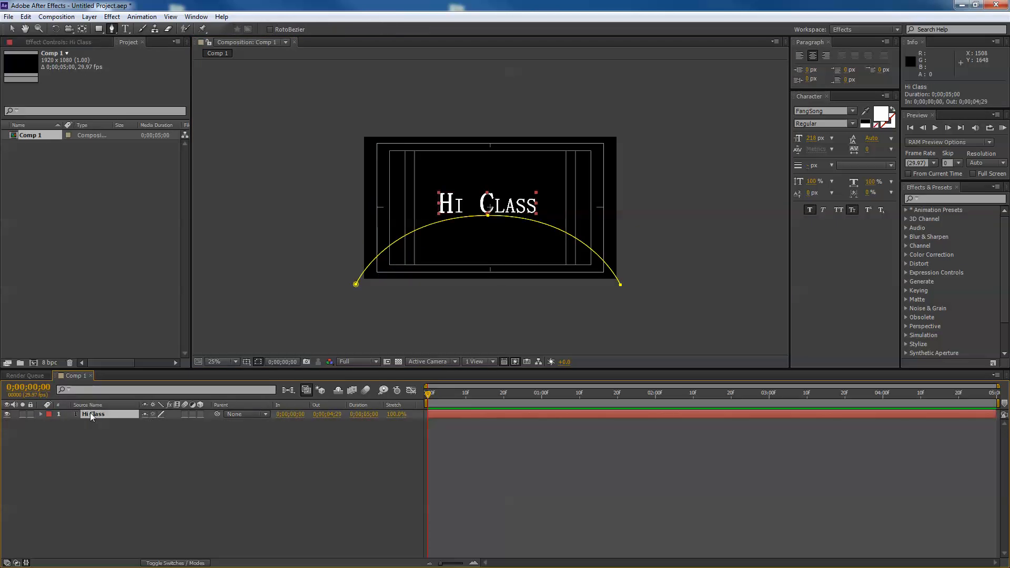
click(35, 419)
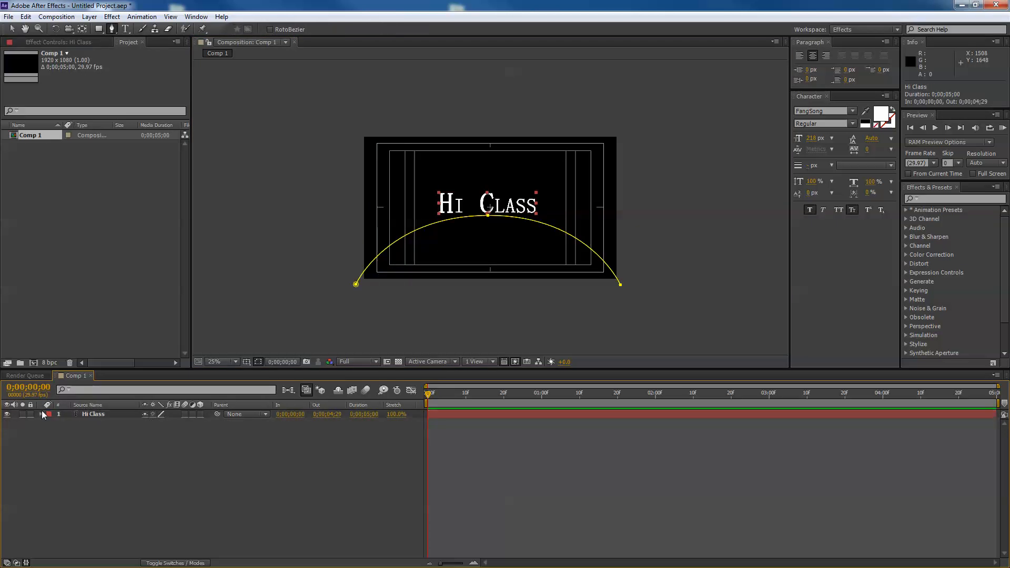
click(41, 415)
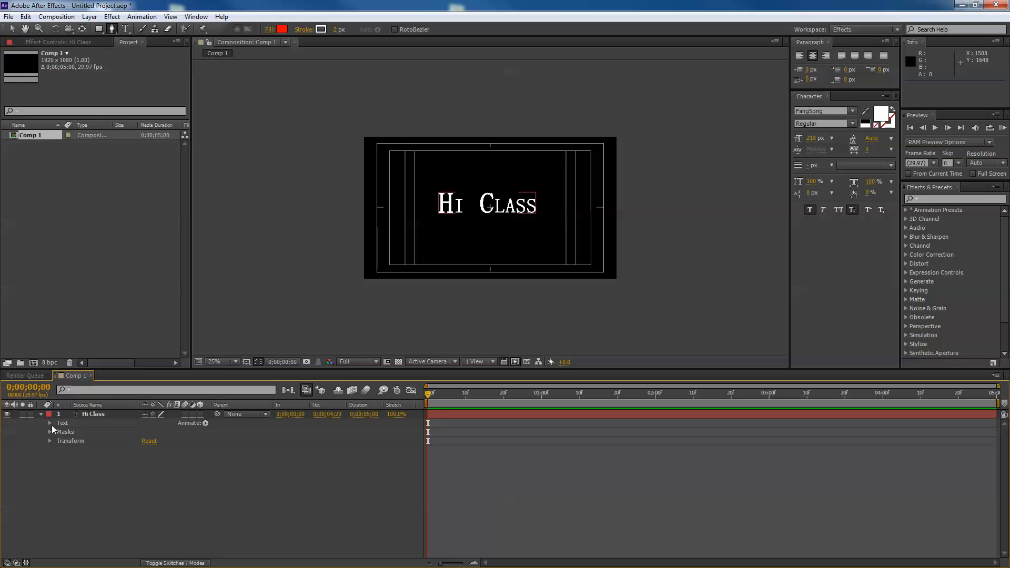
click(49, 422)
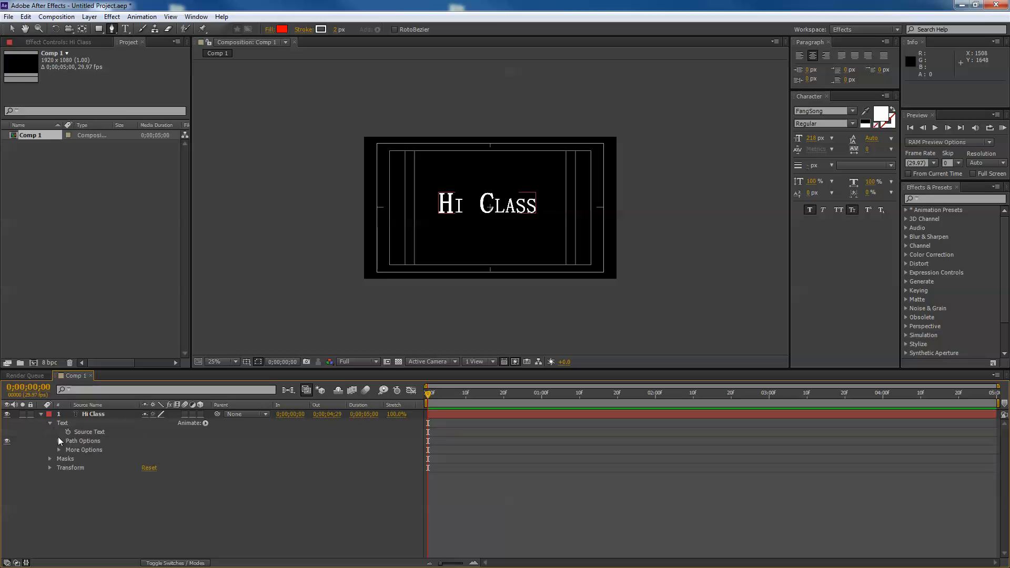
click(58, 440)
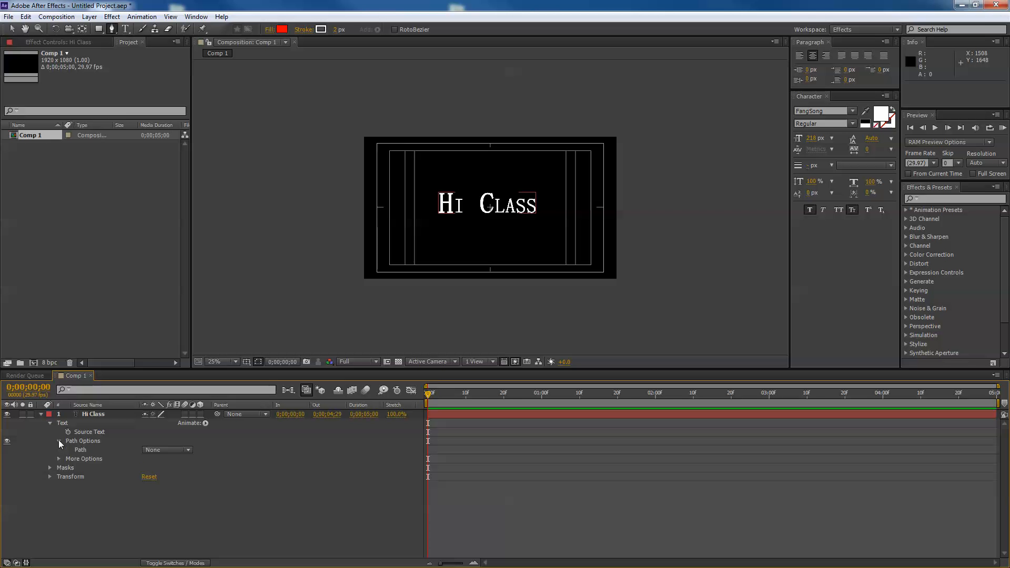
click(49, 468)
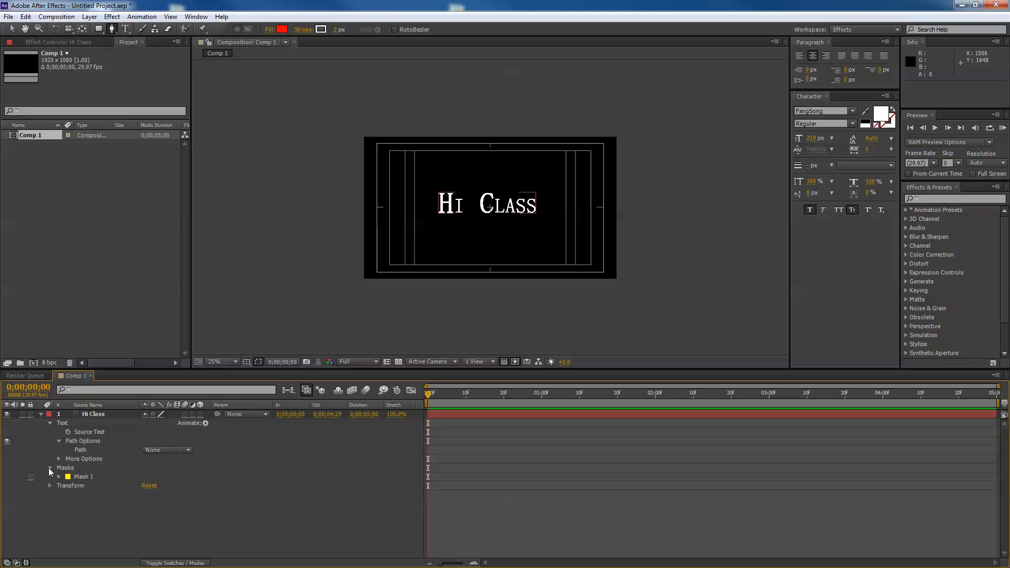
click(185, 449)
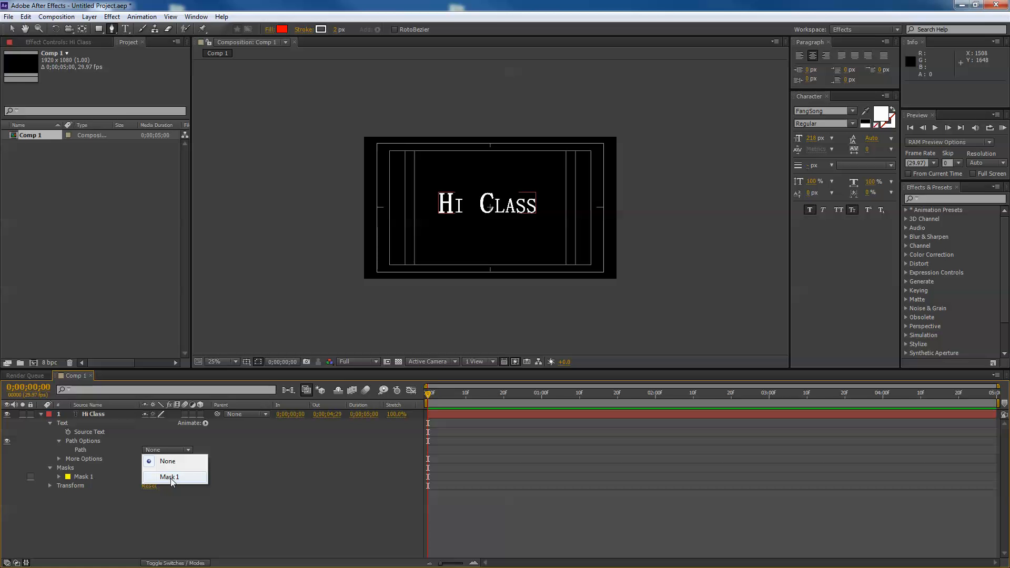
click(170, 477)
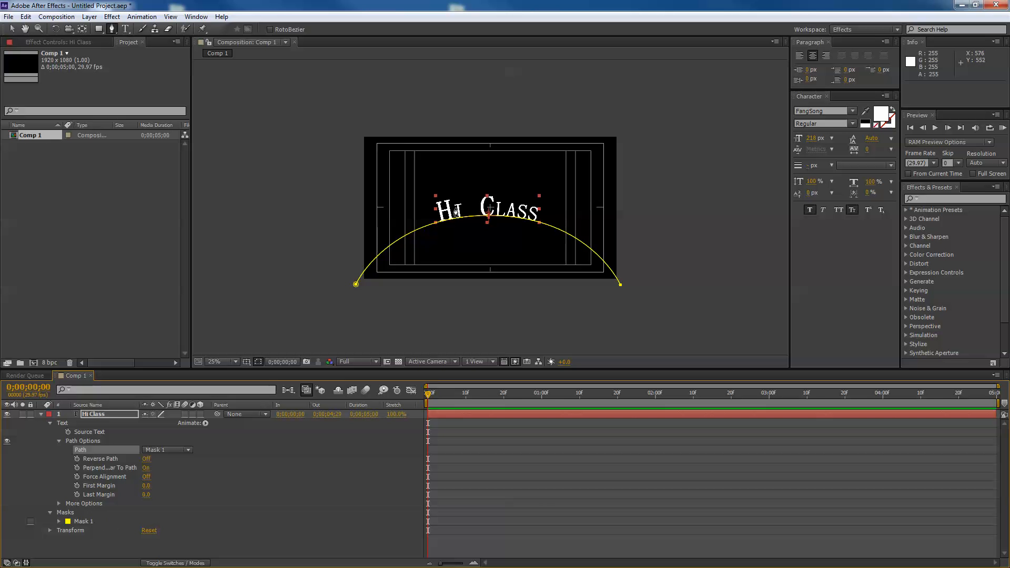
- Try Reverse Path, Perpendicular To Path and Force Alignment on the curved text, restoring each option after its test
key(v)
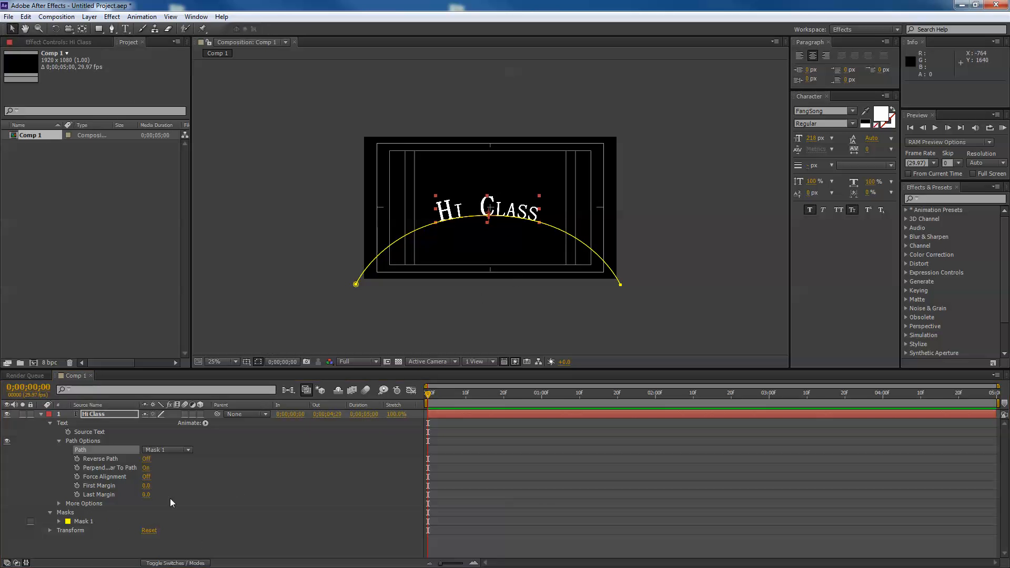
click(148, 459)
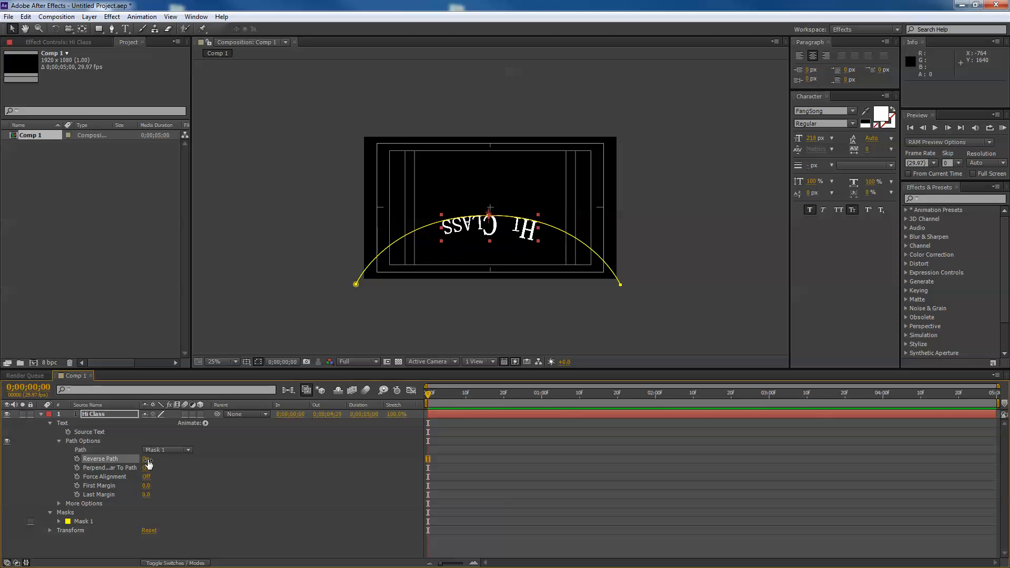
click(147, 459)
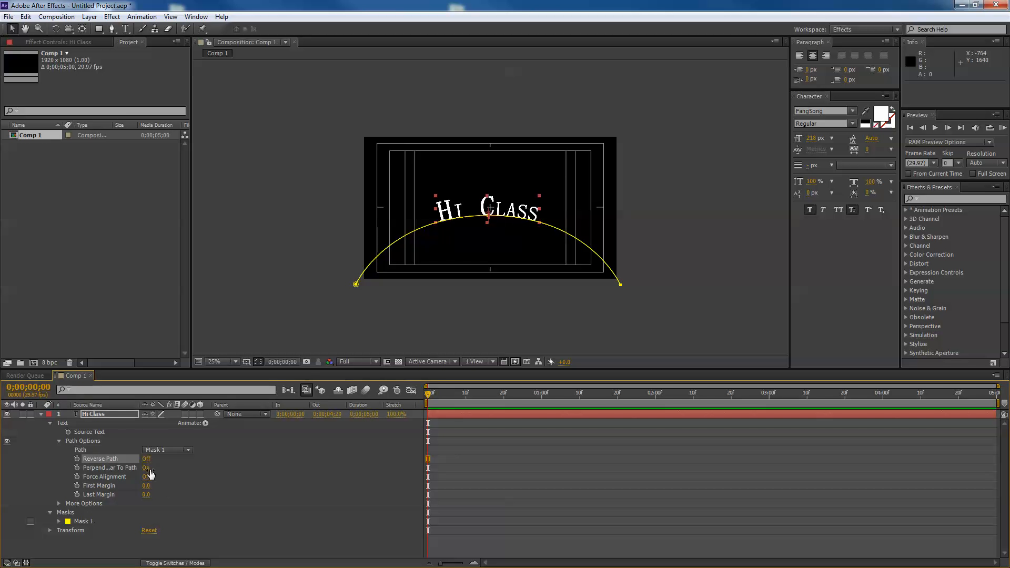
click(146, 468)
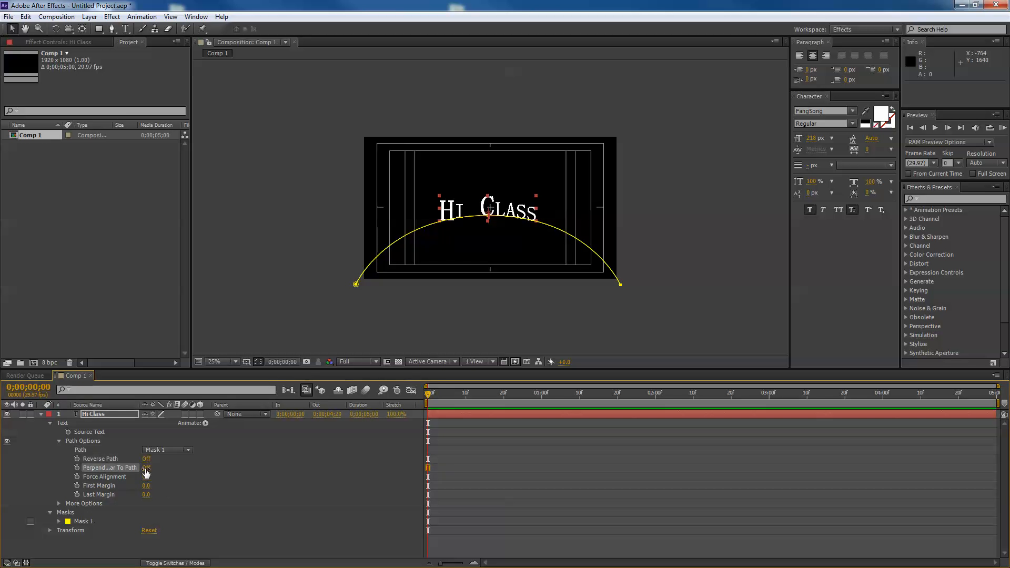
click(146, 472)
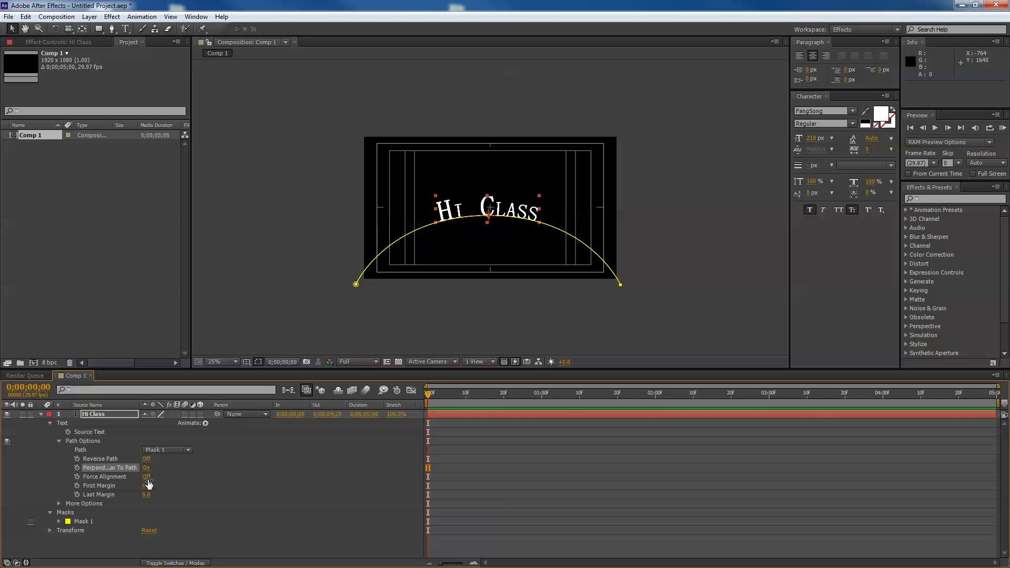
click(146, 477)
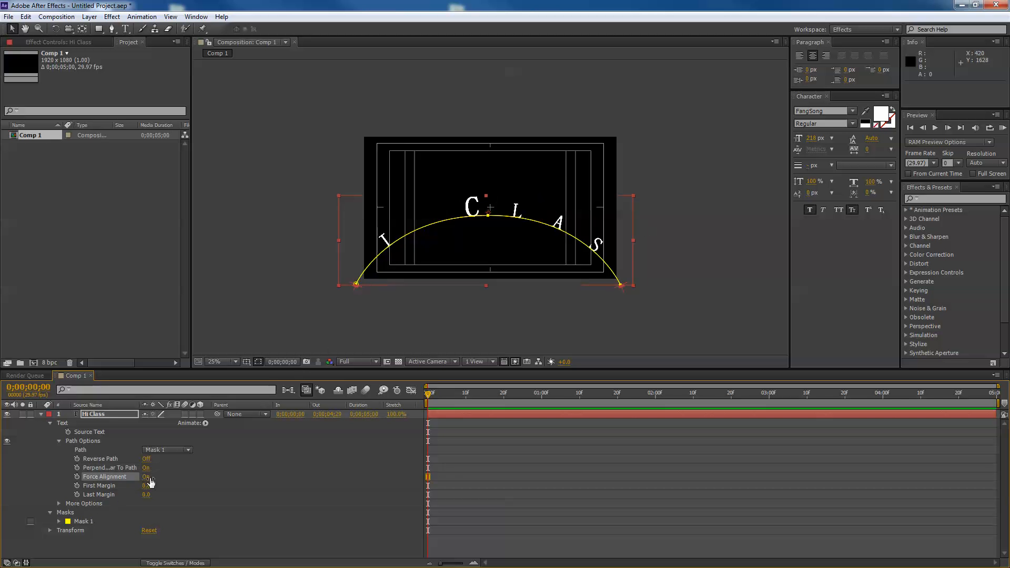
click(146, 477)
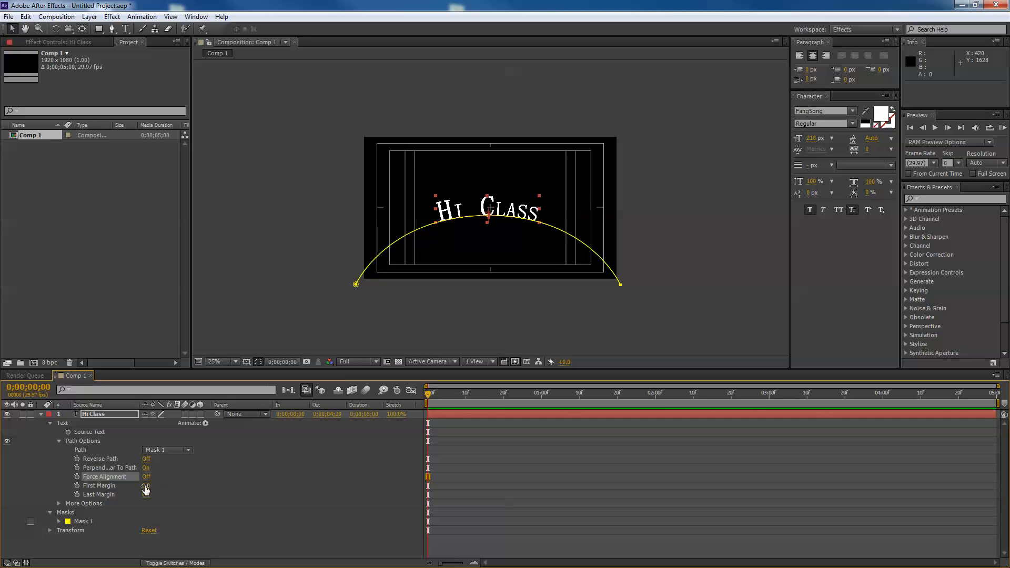
- At the first frame, lower the First Margin to -1439 so the title sits off-frame before the path's start, and enable its keyframing
drag(145, 485, 0, 479)
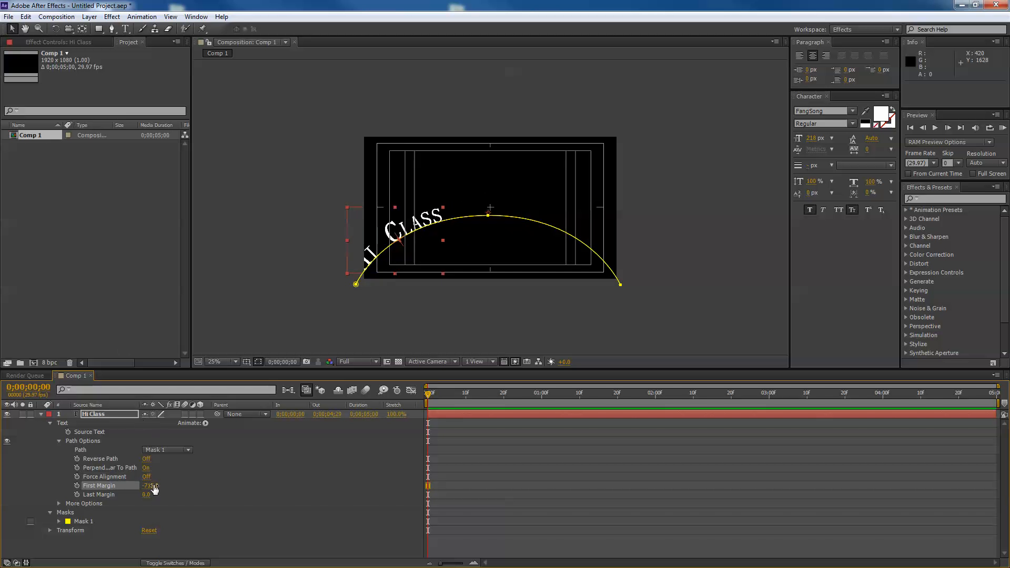
drag(153, 489, 32, 489)
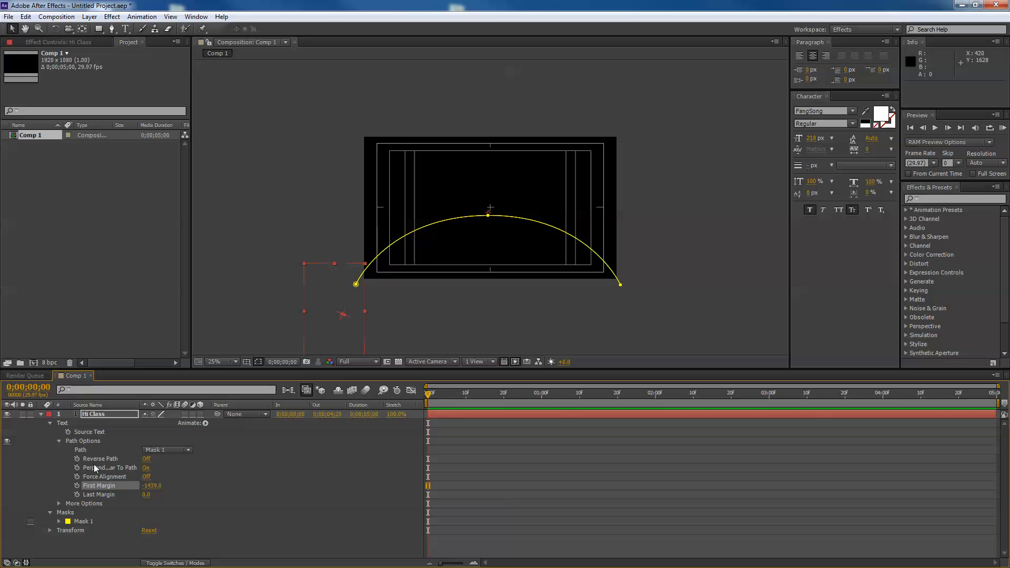
click(77, 485)
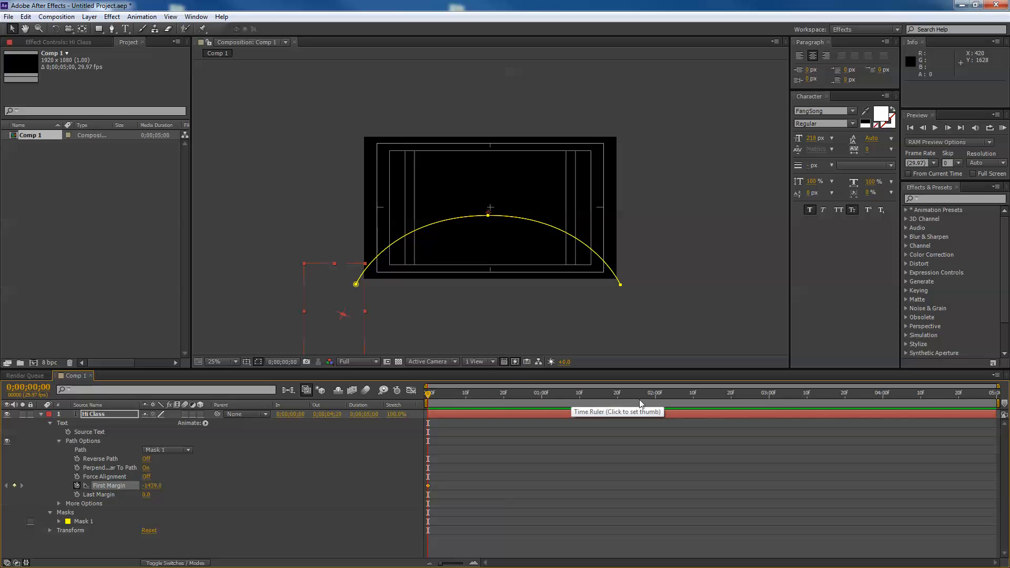
- Keyframe First Margin at 22 at both 2 and 3 seconds, and at 1529 on the last frame to carry the title off-frame
click(655, 399)
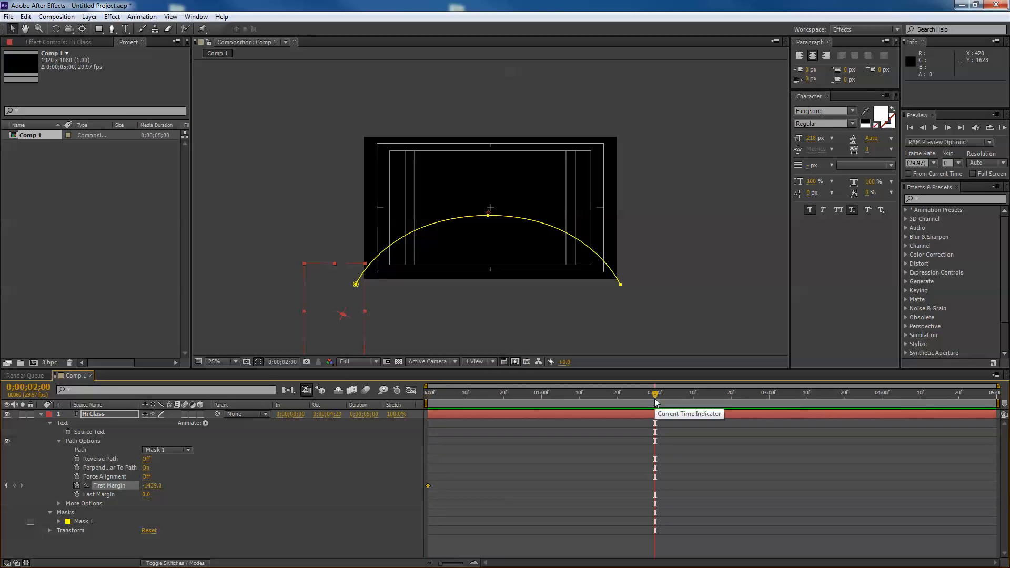
drag(154, 493, 762, 392)
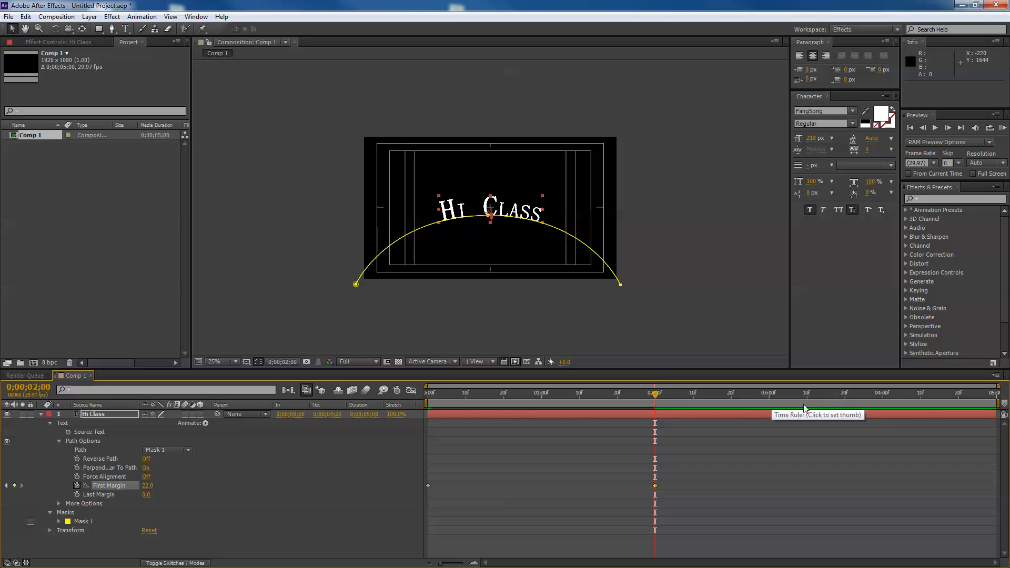
click(768, 402)
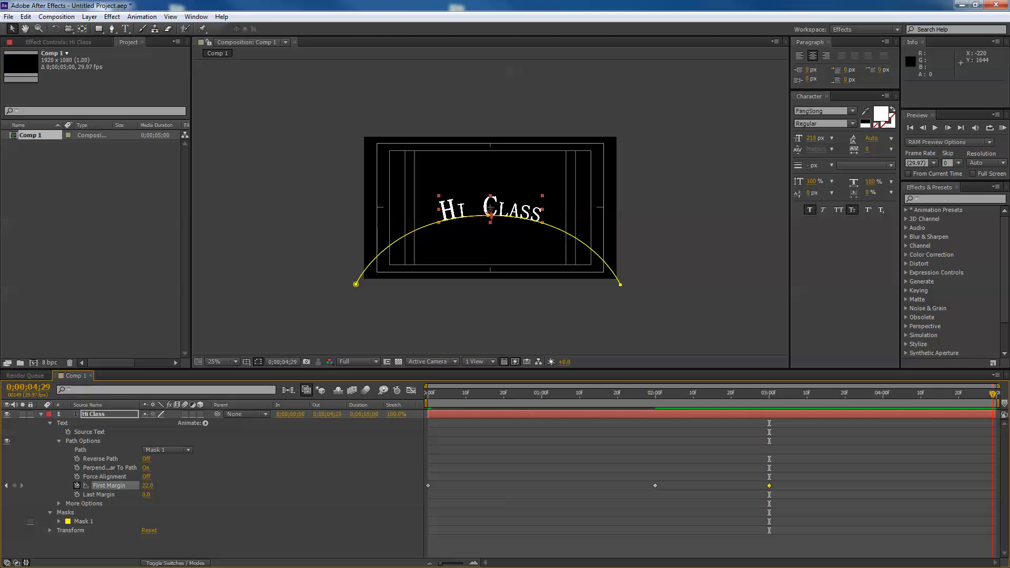
drag(147, 491, 961, 515)
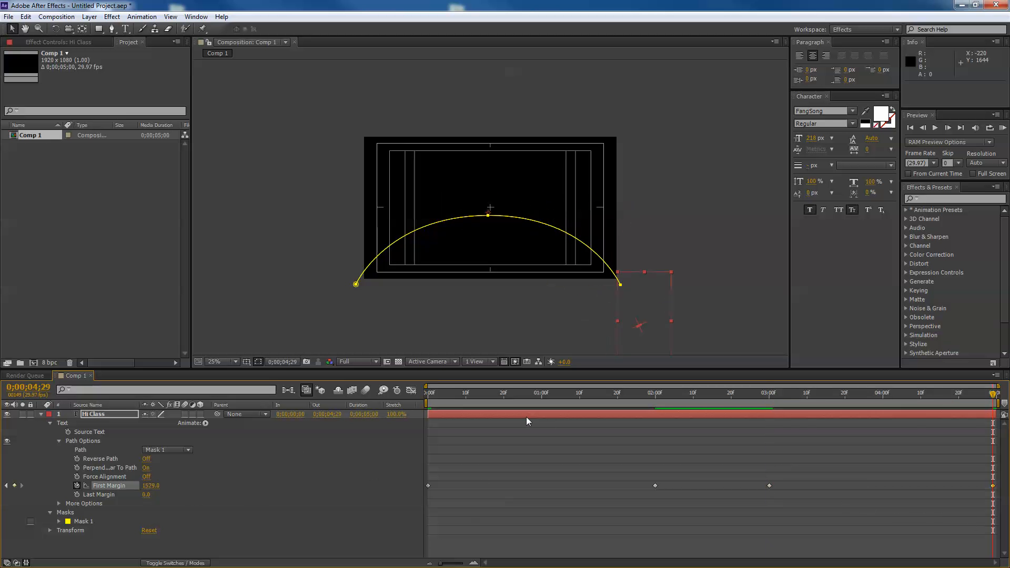
- Deselect the layer and preview the title's motion along the curve from the first frame
key(Home)
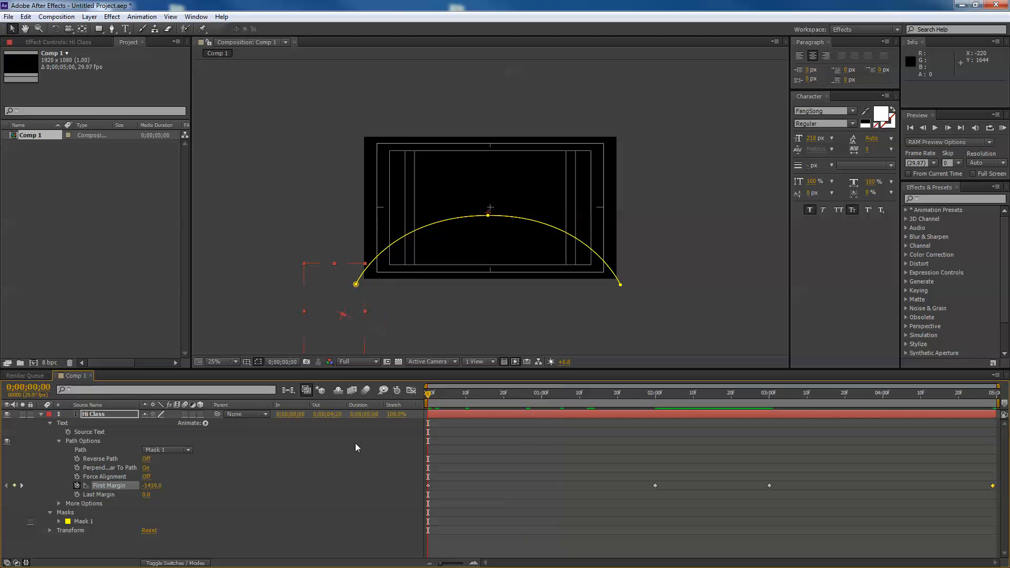
click(326, 490)
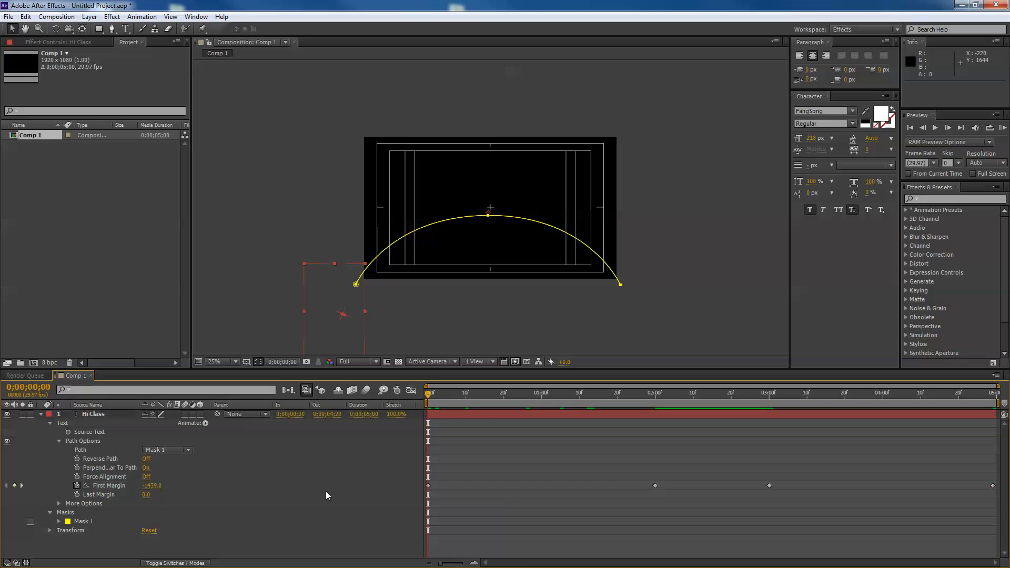
key(h)
key(space)
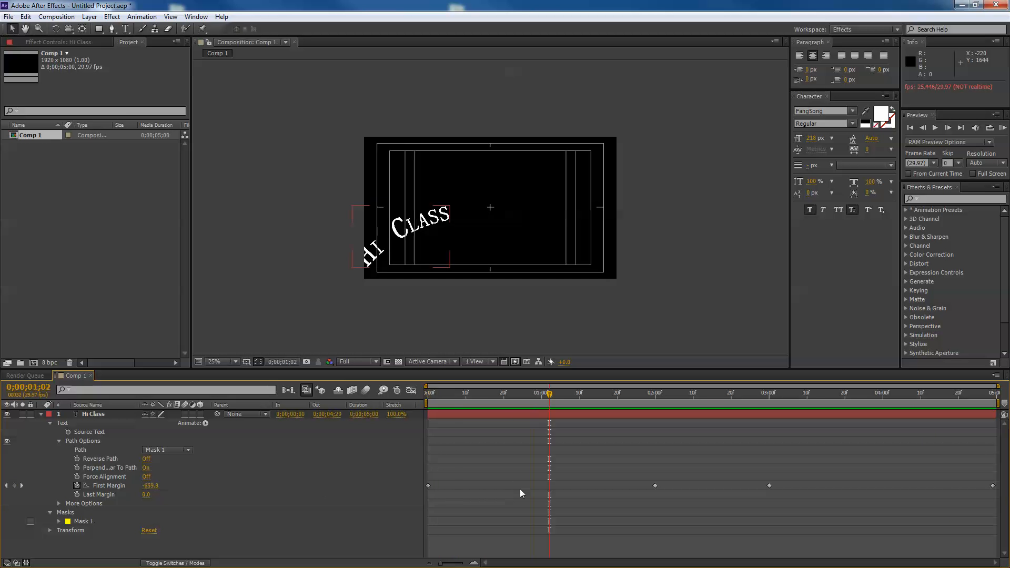
- Apply Easy Ease In to the First Margin keyframe at 2 seconds and Easy Ease Out to the one at 3 seconds
right_click(654, 485)
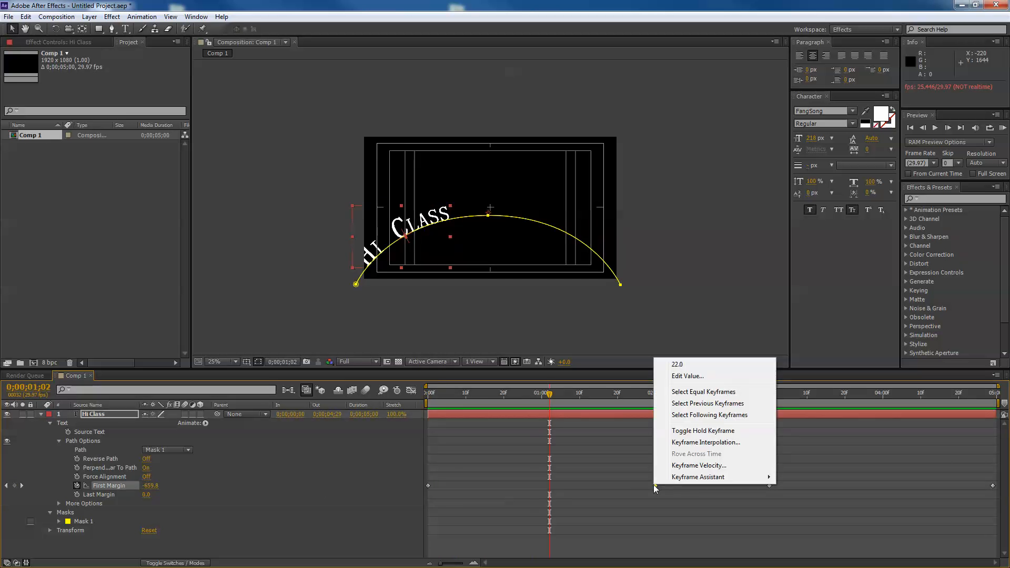
mouse_move(673, 480)
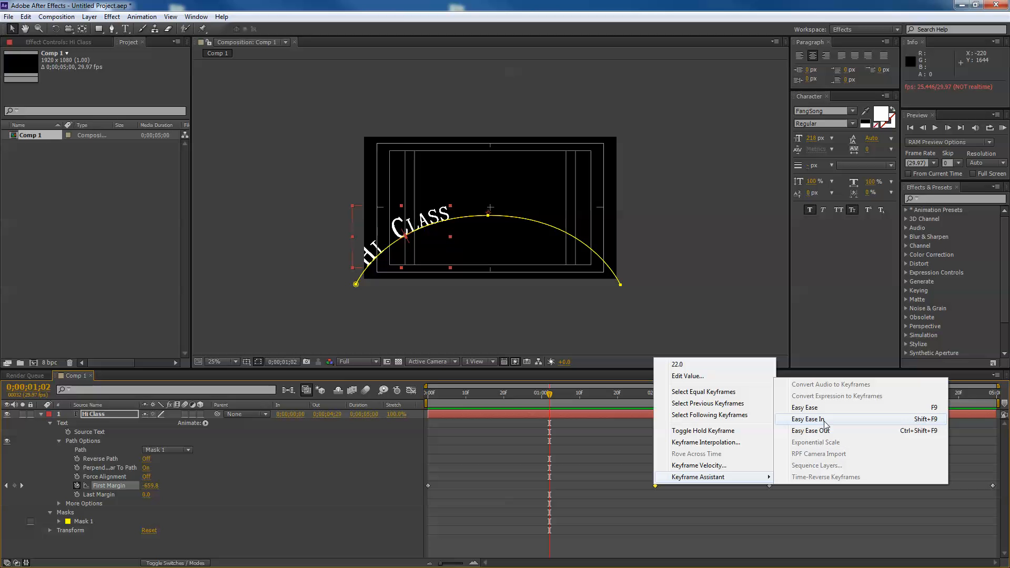
click(824, 423)
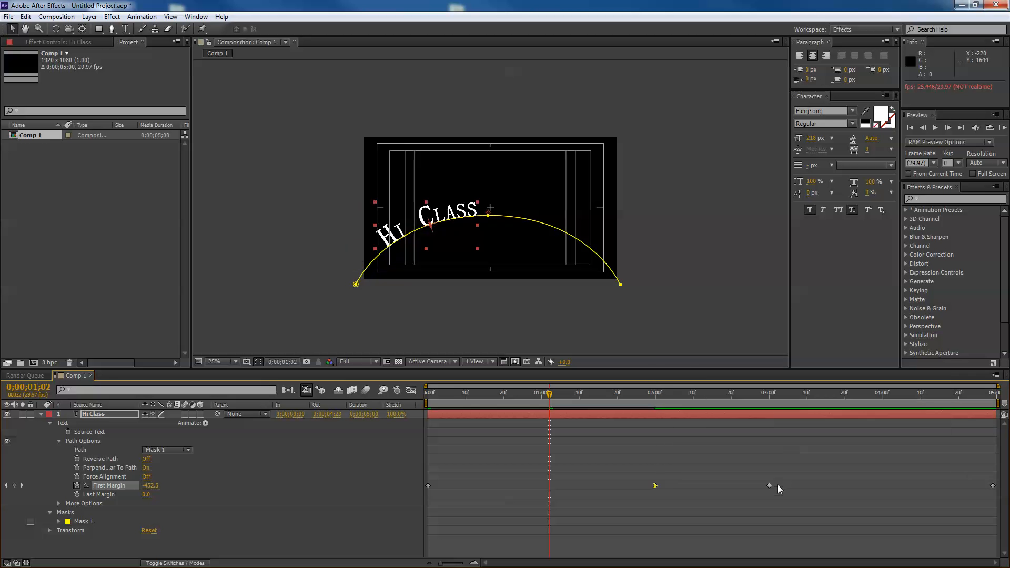
right_click(770, 486)
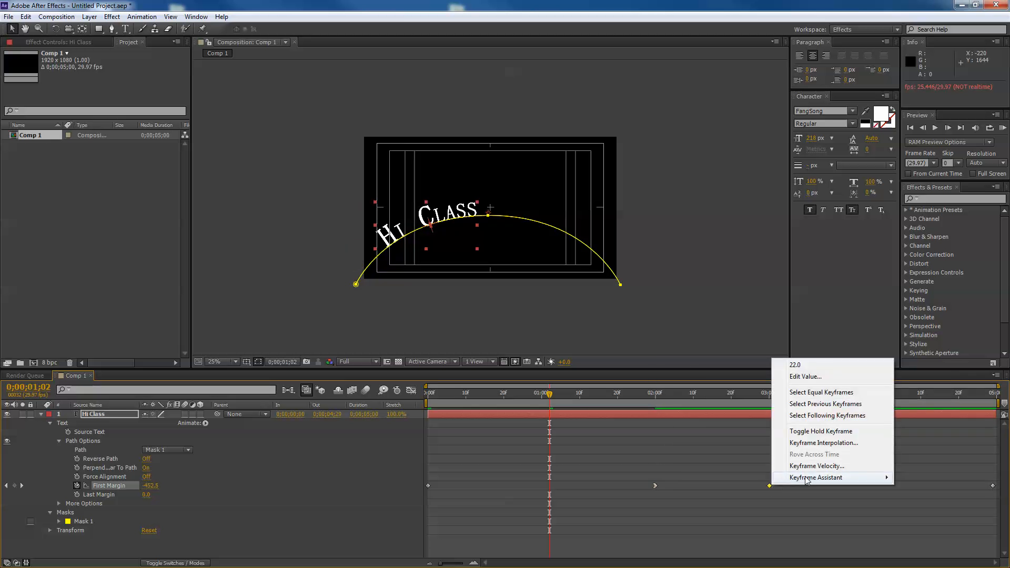
mouse_move(806, 478)
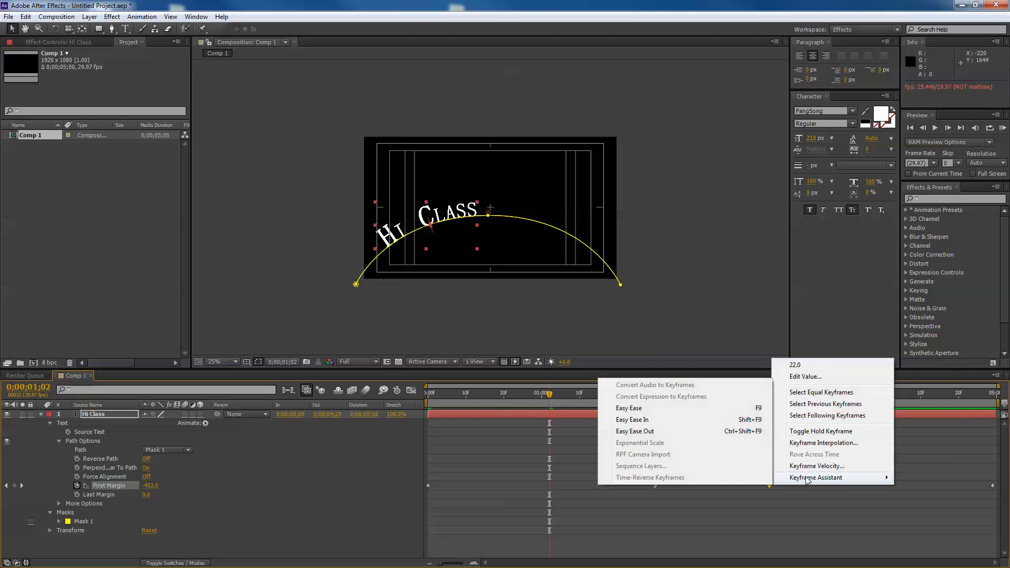
click(657, 433)
- Return to the first frame, deselect the layer and preview the eased title animation
drag(550, 395, 387, 408)
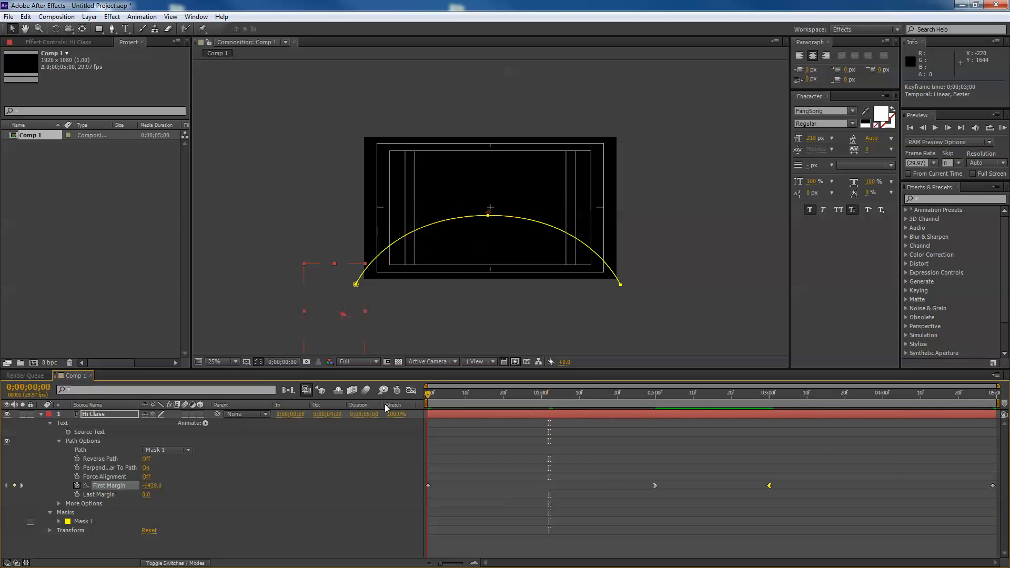
click(396, 538)
key(space)
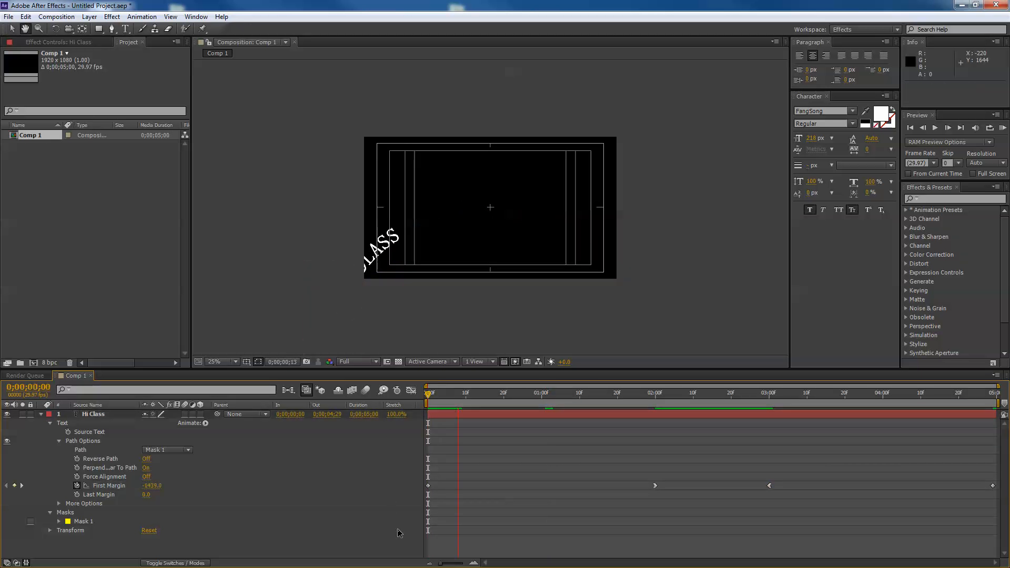